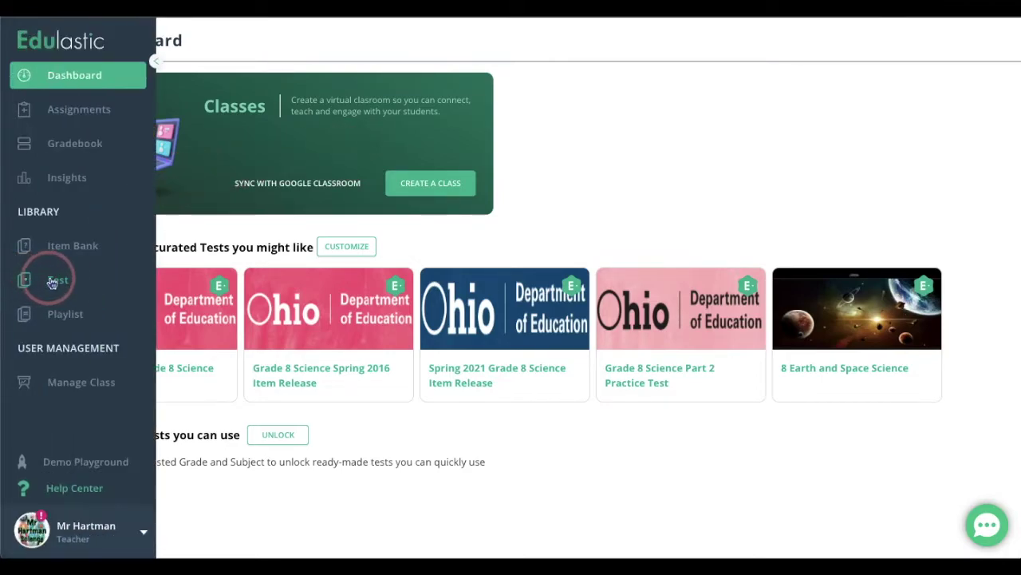
Go to the Tests library and start a new test.
click(59, 284)
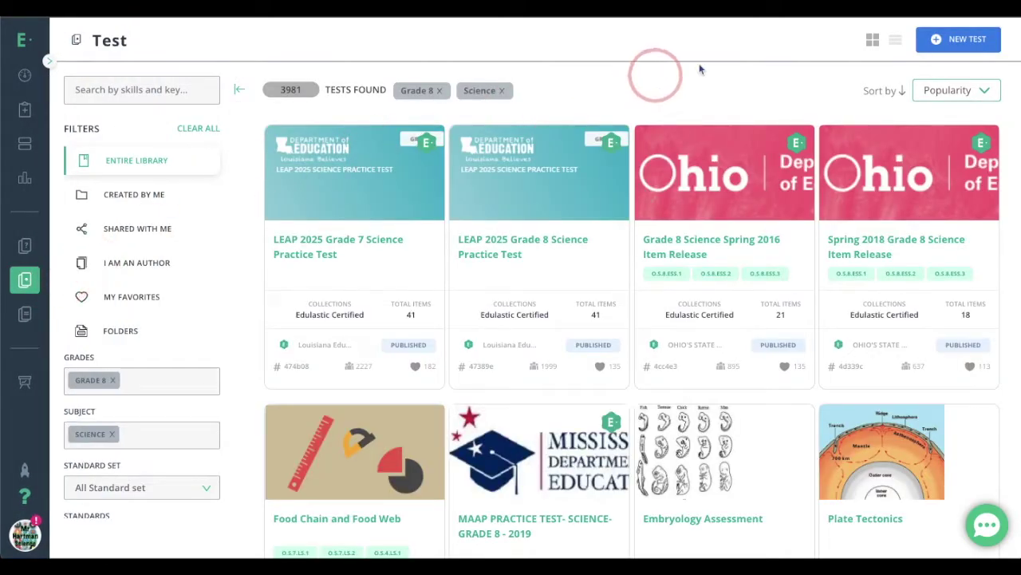
click(965, 48)
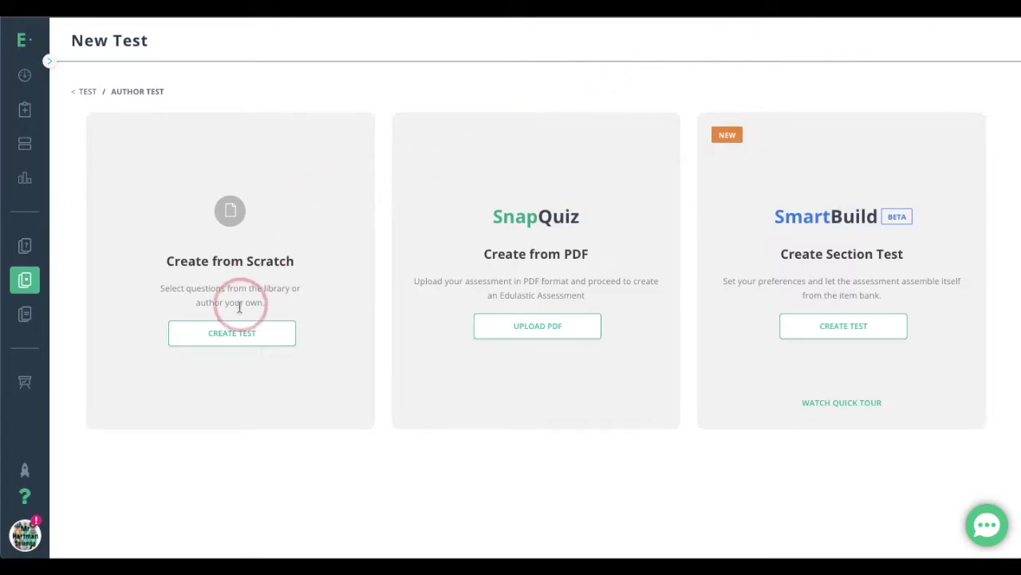
Create a test from scratch named 'Plate Tectonics'.
click(232, 333)
click(352, 316)
text(Plate Tectonics)
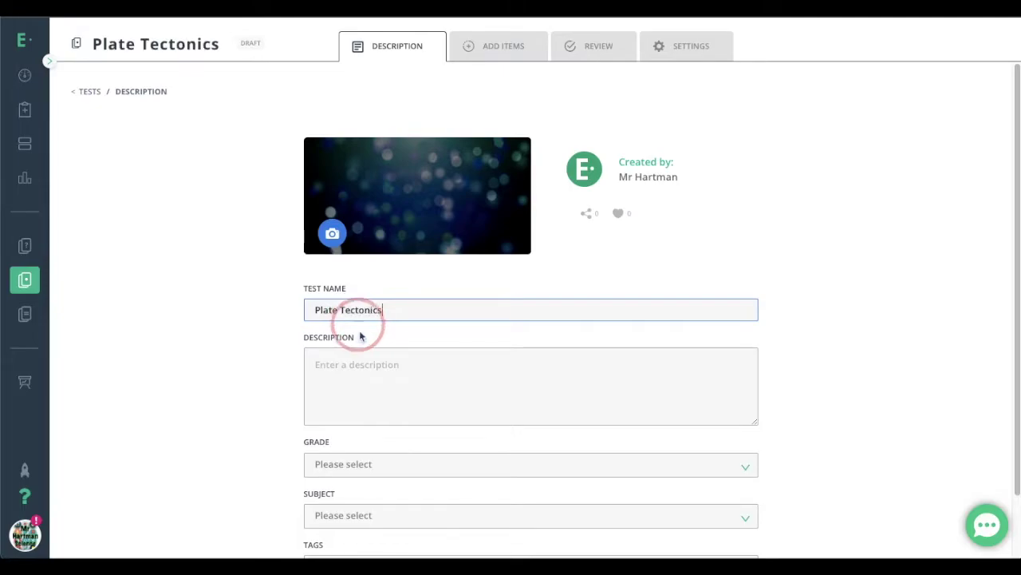
click(353, 365)
scroll(247, 381, down, 1)
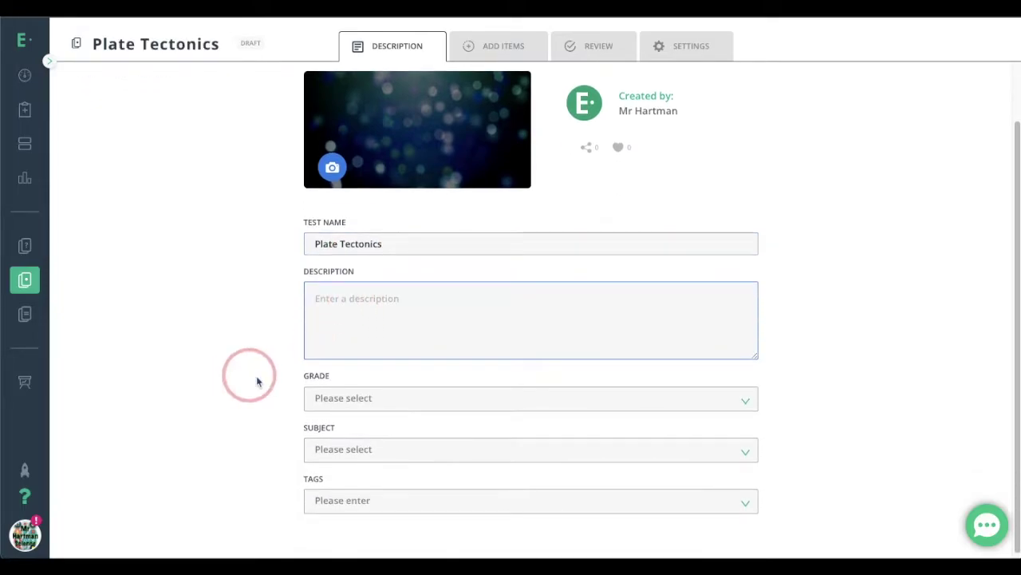
Set the test's grade to Grade 8 and subject to Science, then go to Add Items.
click(348, 397)
scroll(399, 351, down, 1)
click(378, 373)
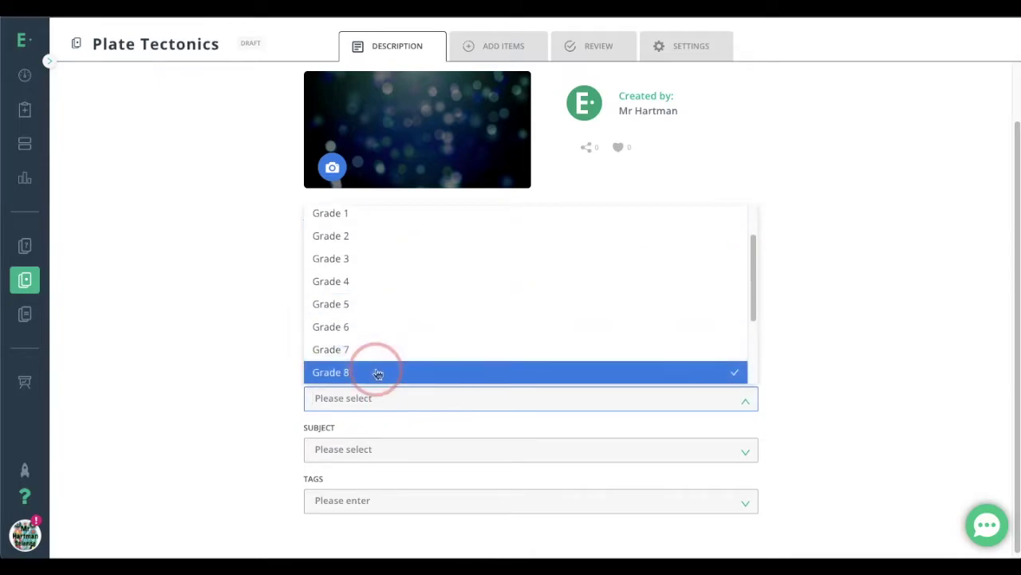
scroll(376, 371, down, 1)
click(355, 450)
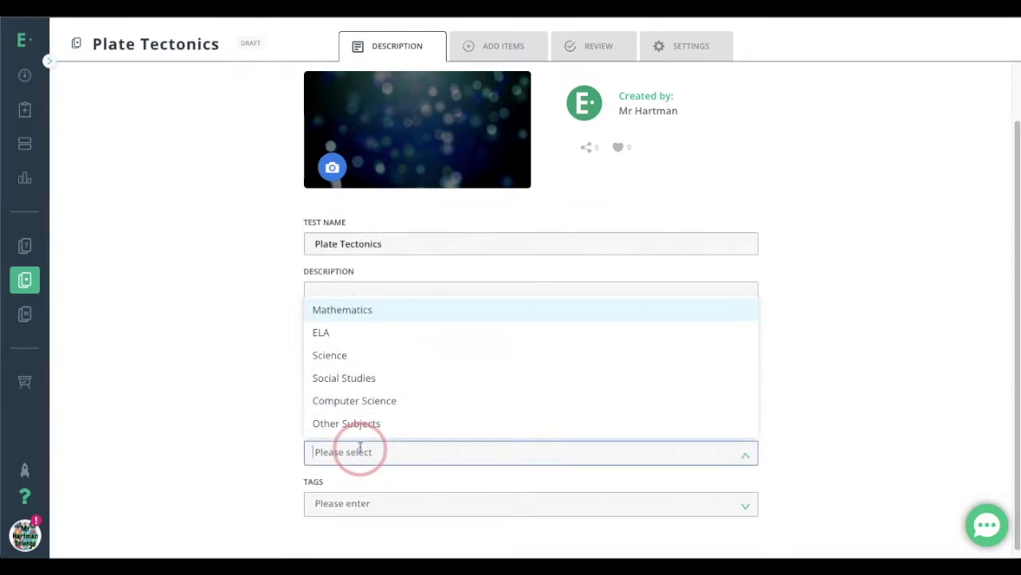
click(335, 354)
click(230, 344)
scroll(232, 350, up, 1)
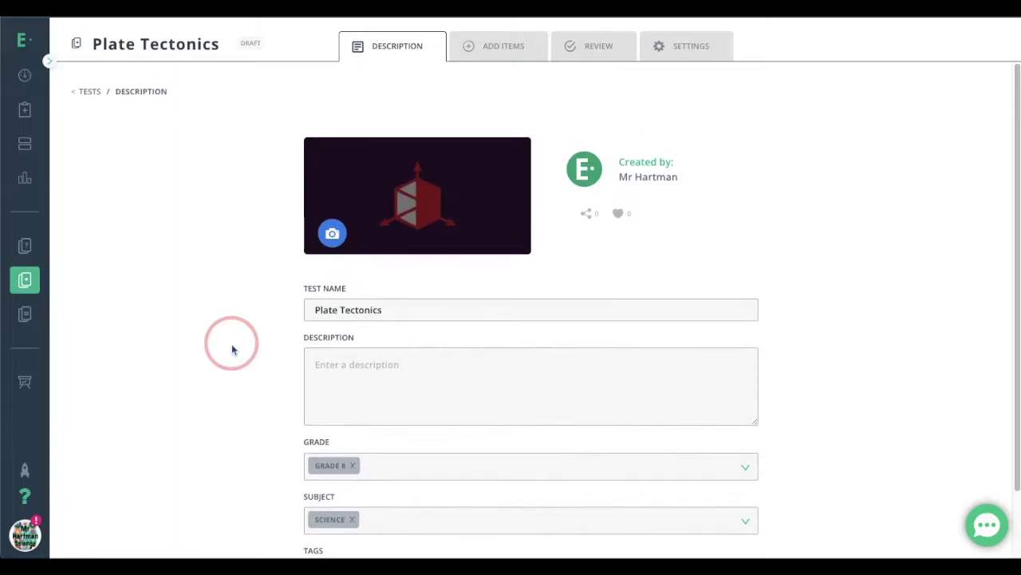
scroll(259, 295, down, 1)
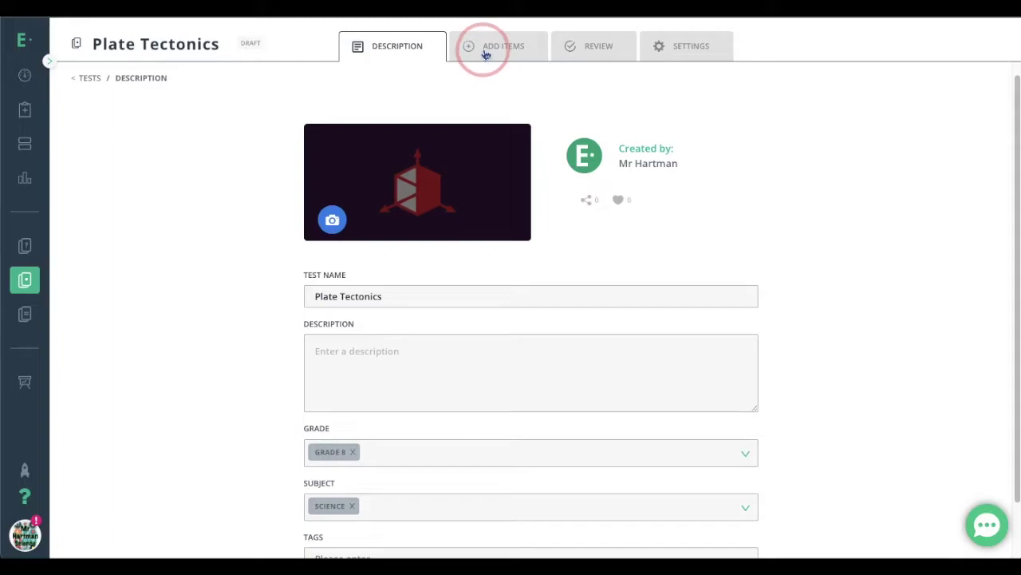
click(486, 53)
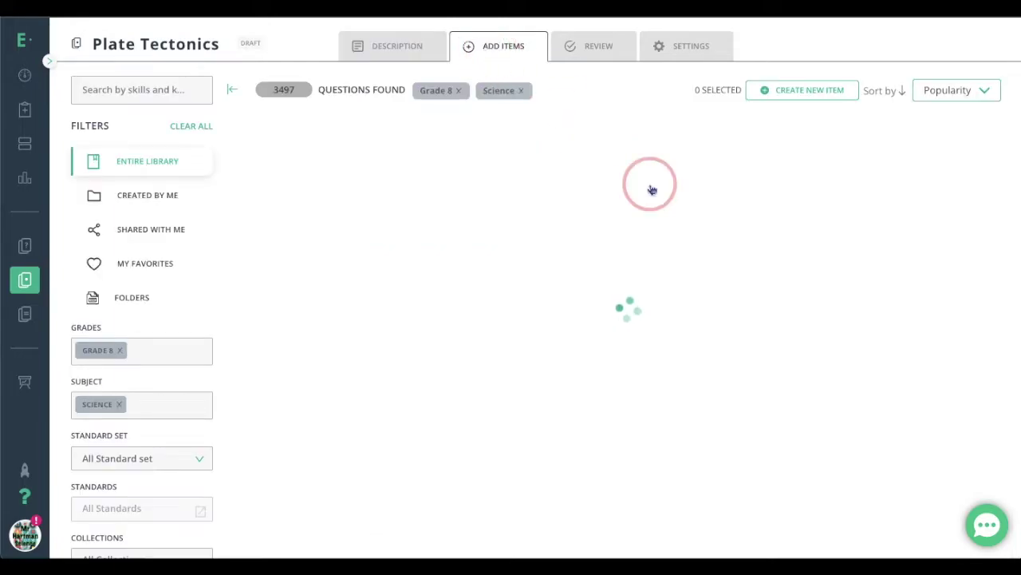
Choose Ohio Science as the Standard Set filter in the library sidebar.
scroll(159, 276, down, 3)
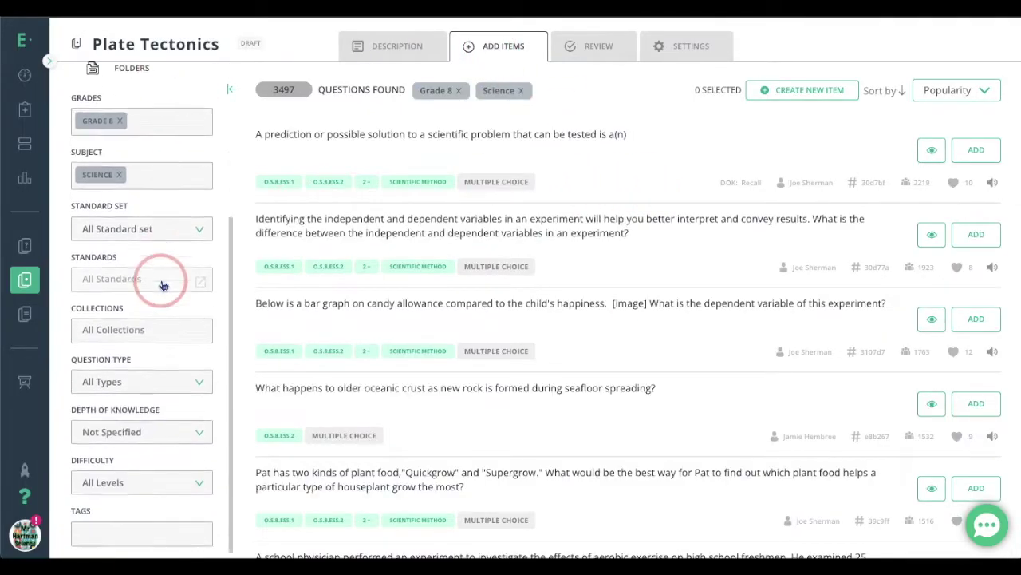
scroll(162, 284, up, 3)
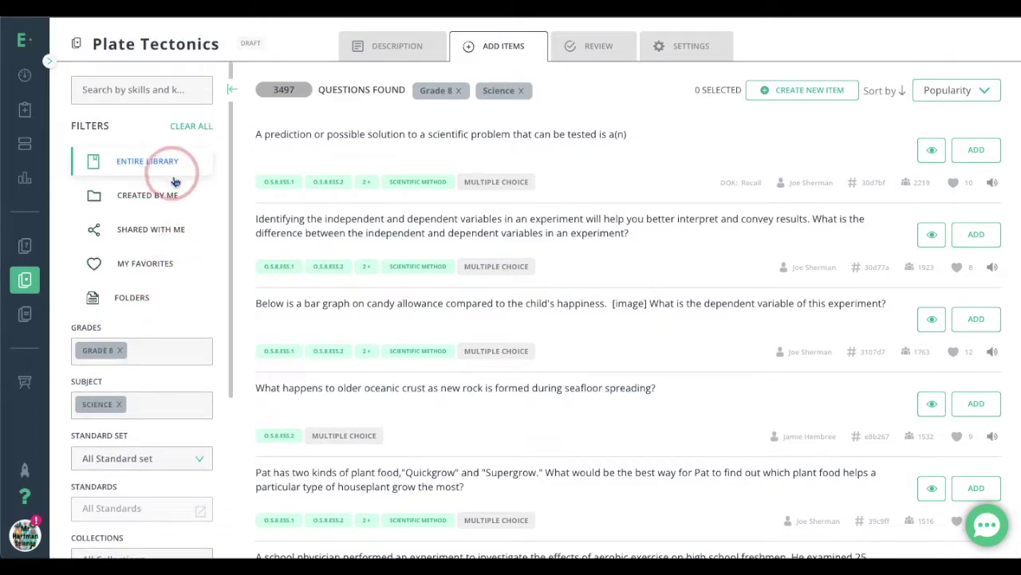
scroll(160, 267, down, 3)
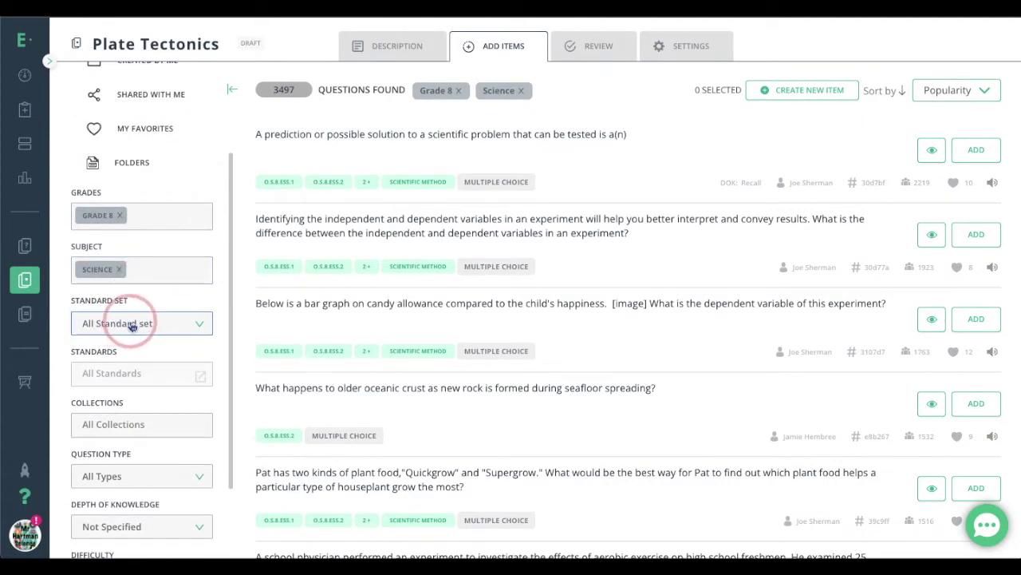
click(124, 323)
click(124, 375)
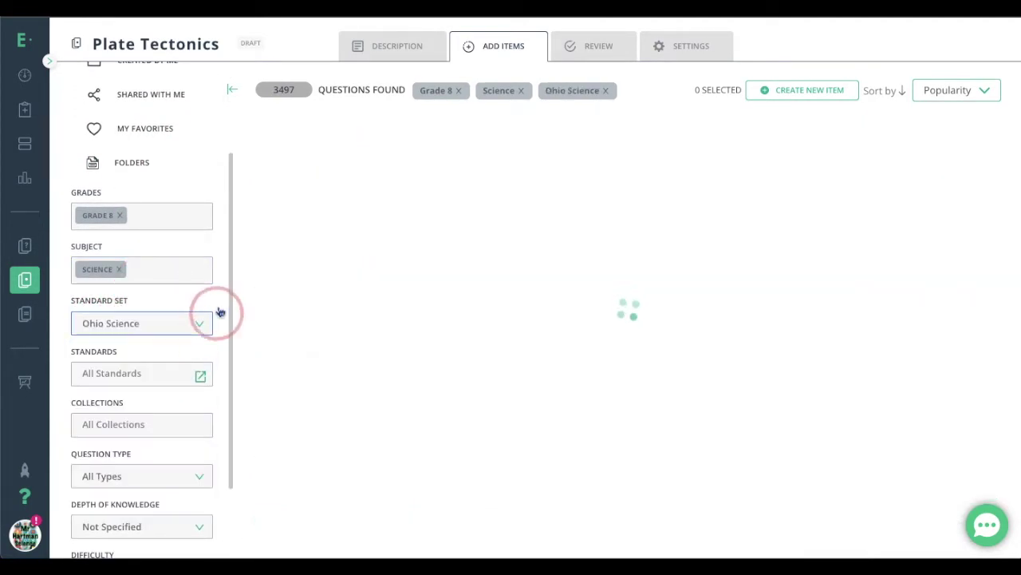
scroll(214, 315, down, 2)
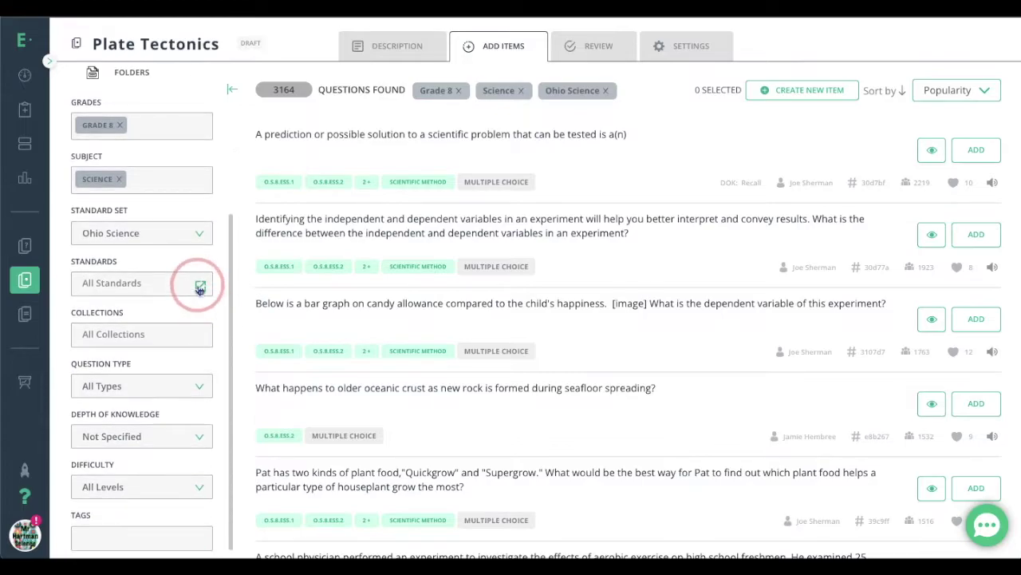
click(200, 287)
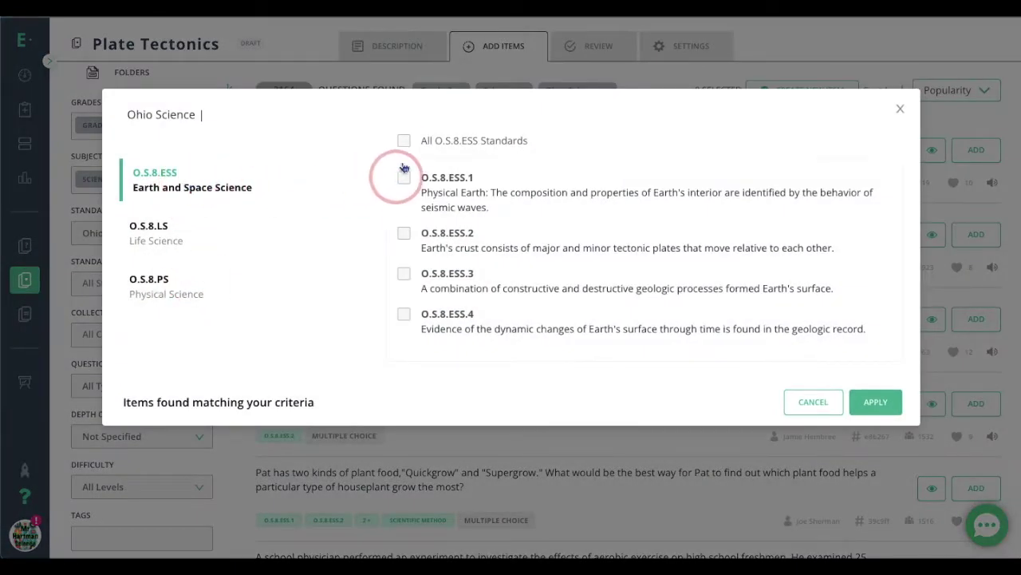
Apply all four O.S.8.ESS standards as the question filter.
click(404, 140)
click(875, 411)
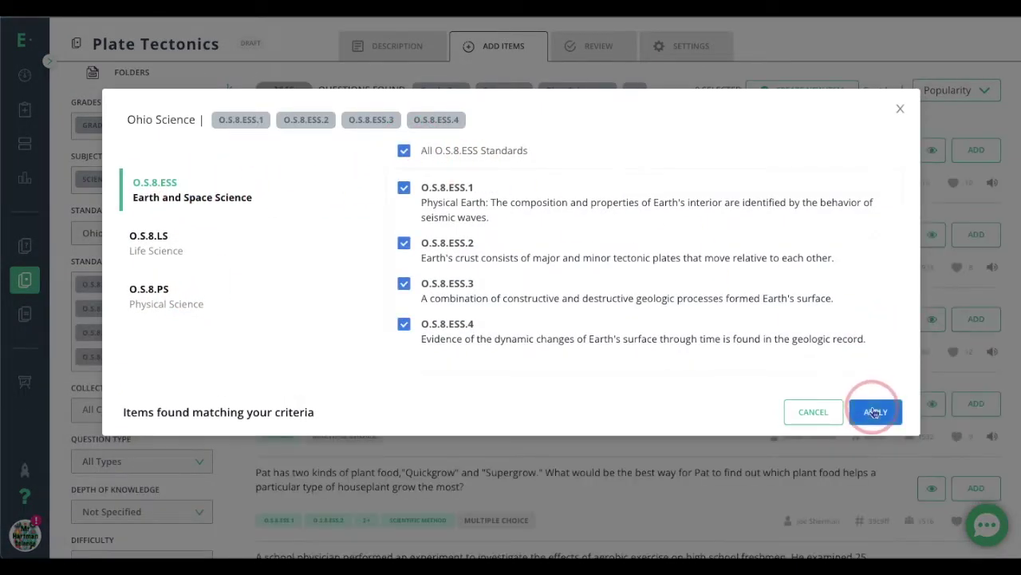
scroll(128, 387, down, 2)
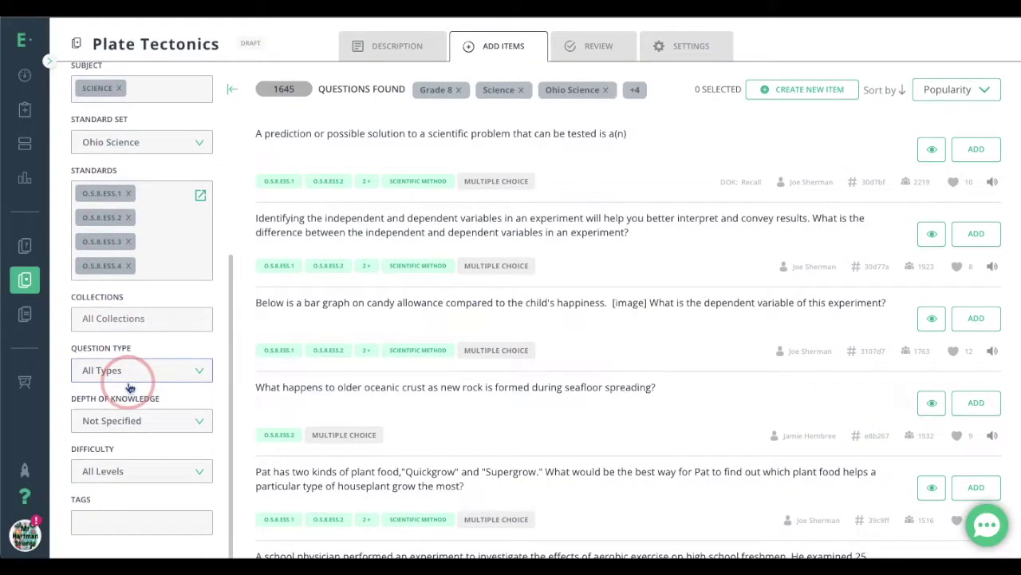
Limit results to the Edulastic Certified collection and preview the plate boundaries question.
click(155, 317)
click(105, 439)
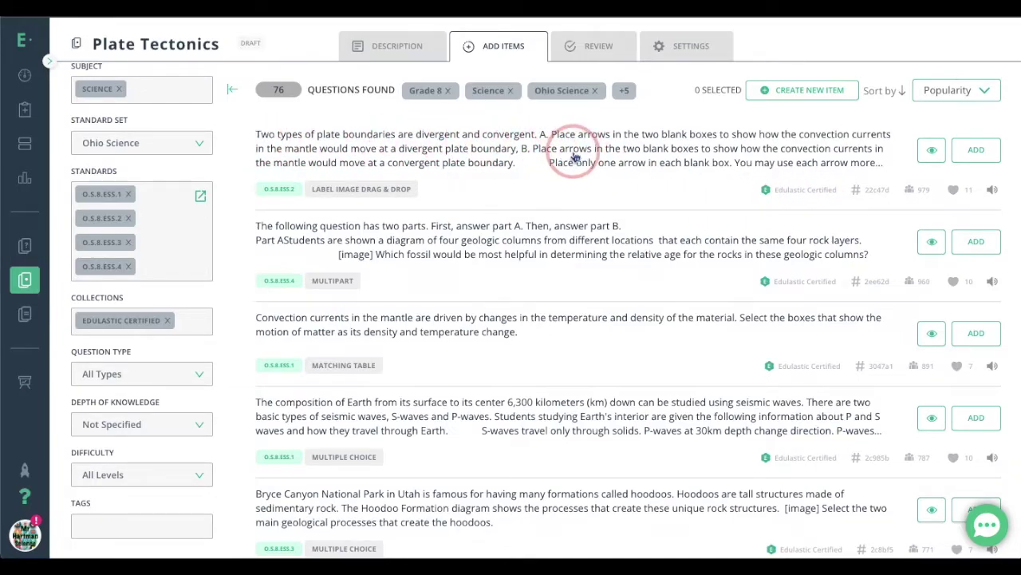
click(931, 155)
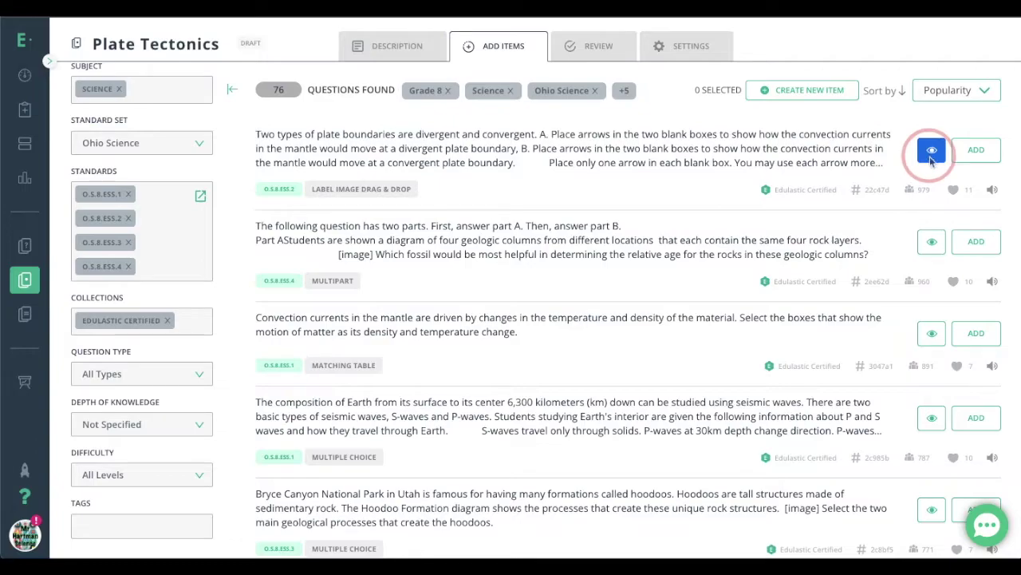
scroll(612, 231, down, 2)
scroll(612, 232, down, 2)
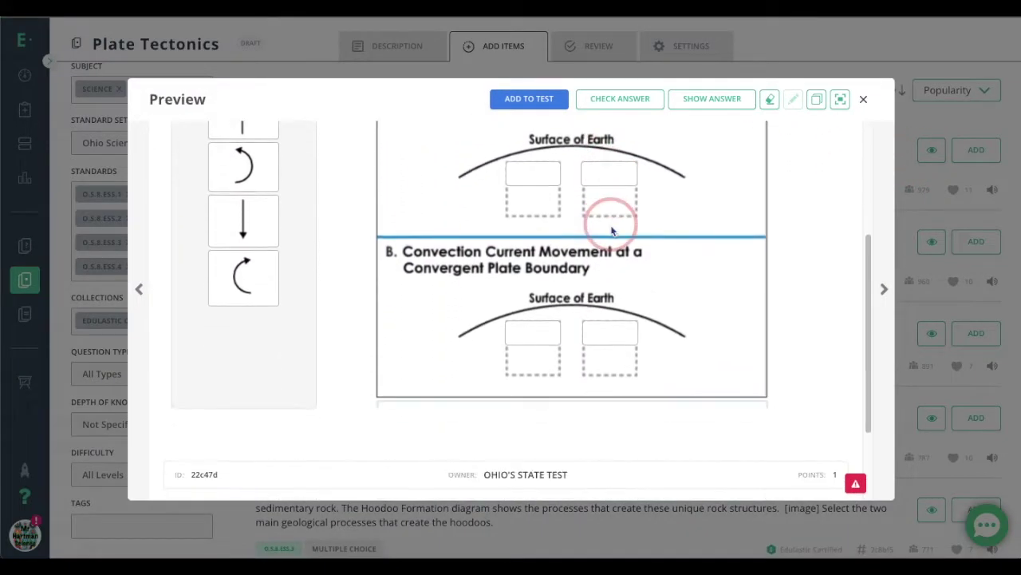
scroll(612, 231, up, 4)
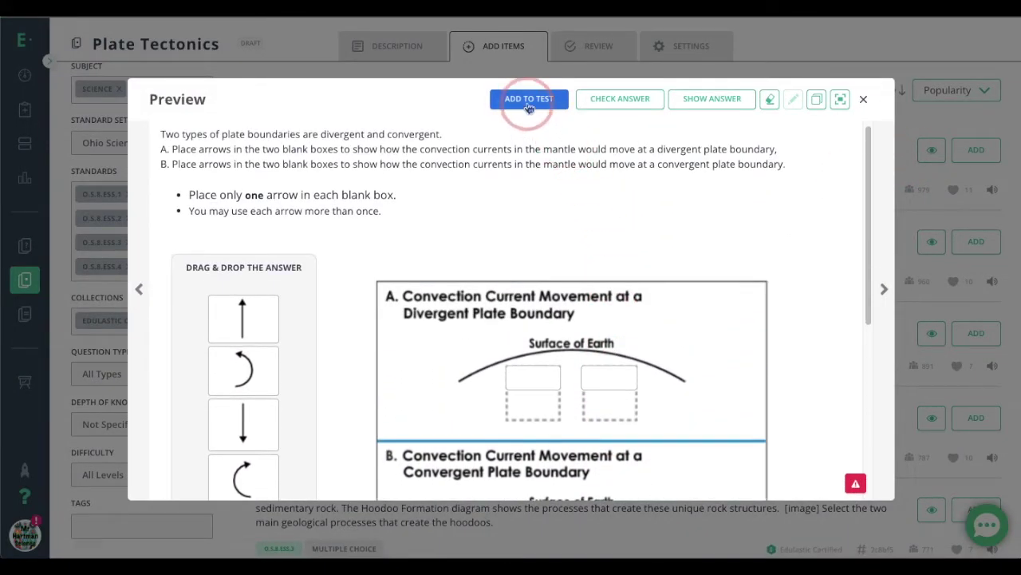
click(892, 144)
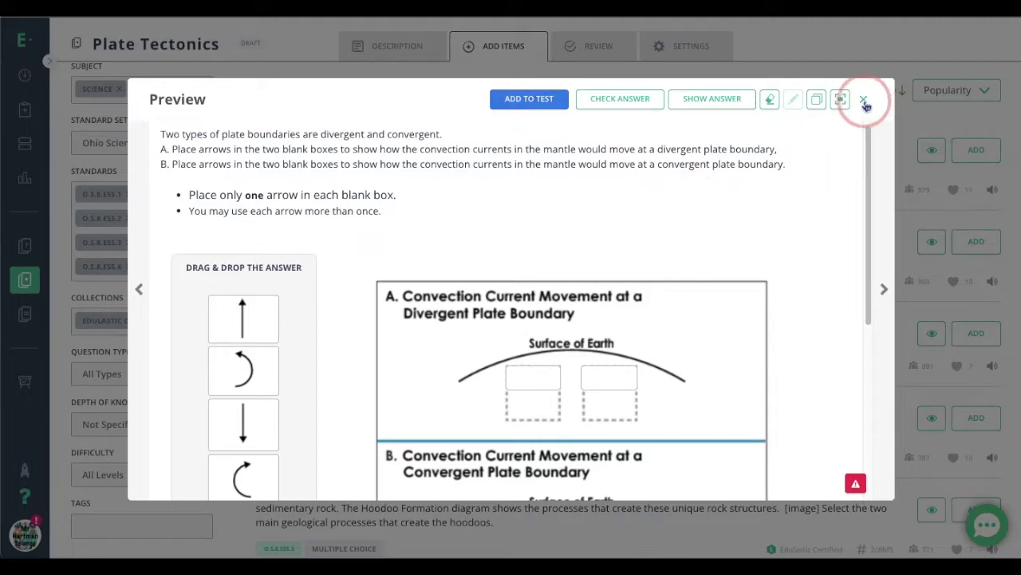
click(864, 102)
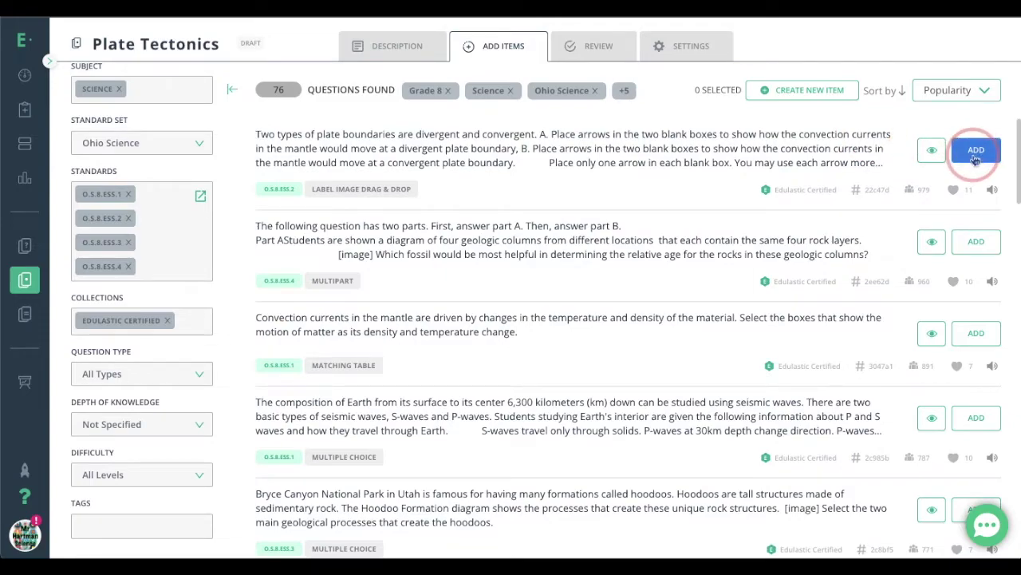
drag(976, 159, 608, 176)
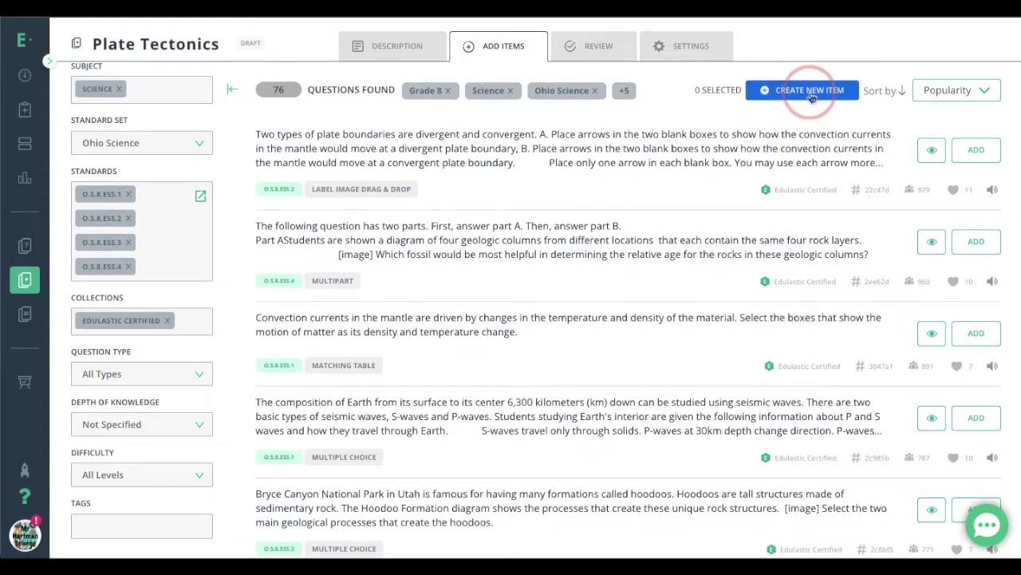
click(810, 91)
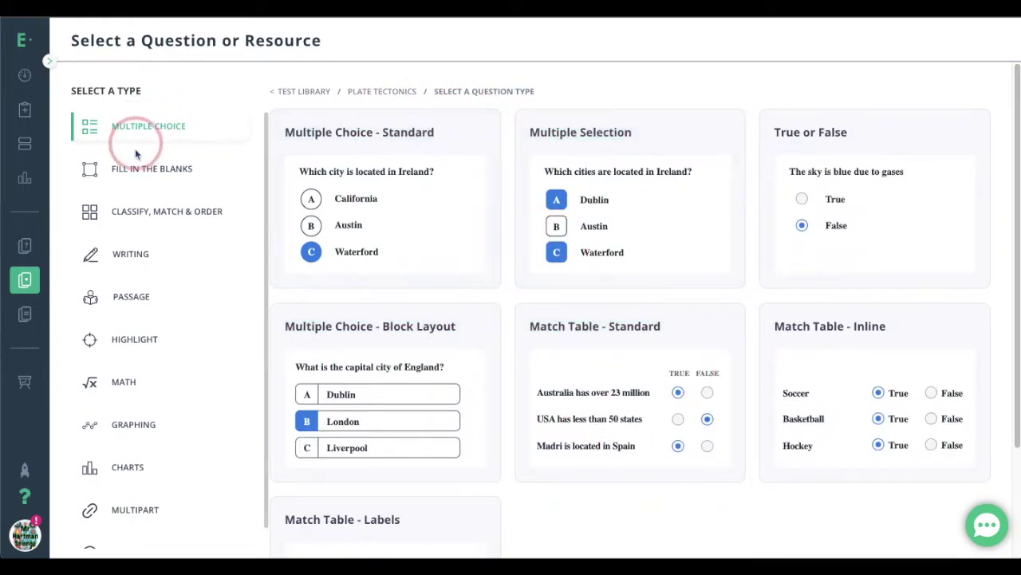
Browse question types, then start a Multiple Choice - Standard item and its question text.
click(126, 294)
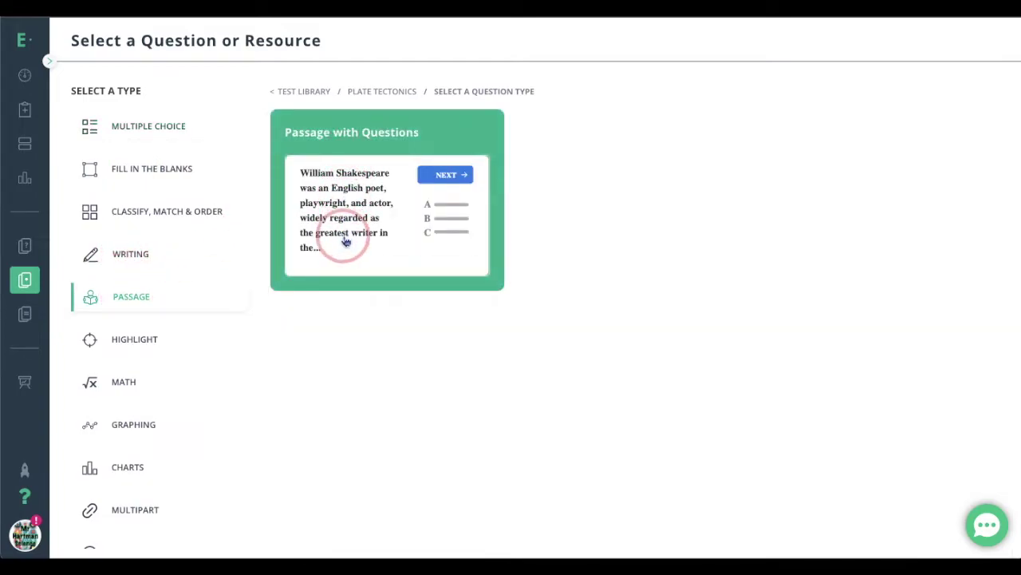
click(169, 134)
click(155, 168)
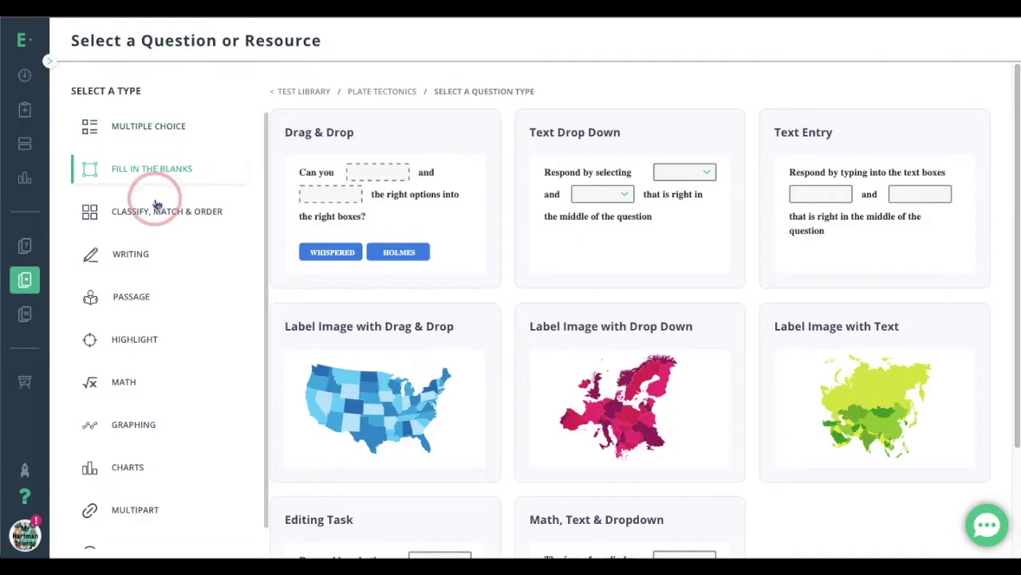
scroll(458, 308, down, 2)
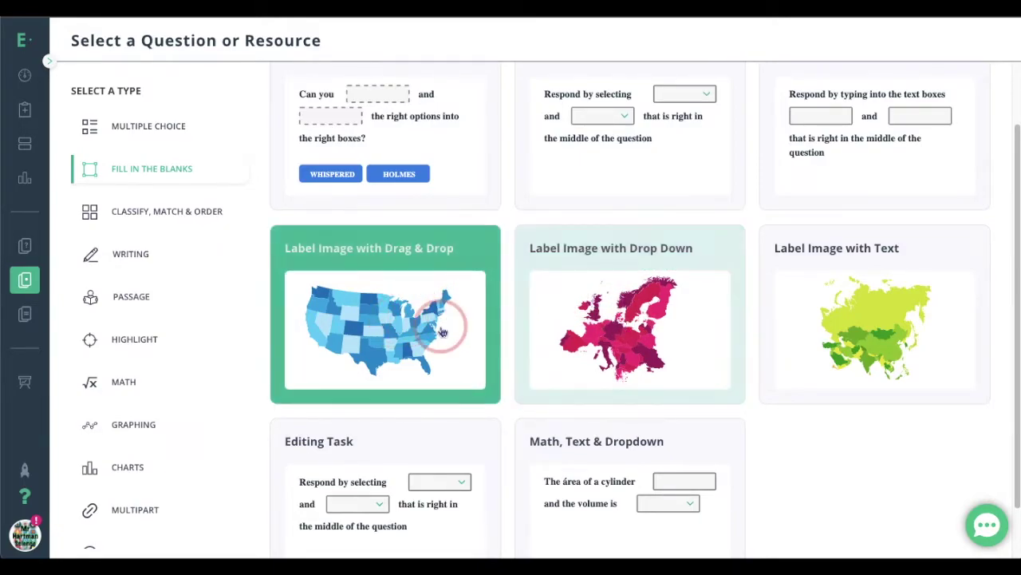
click(164, 128)
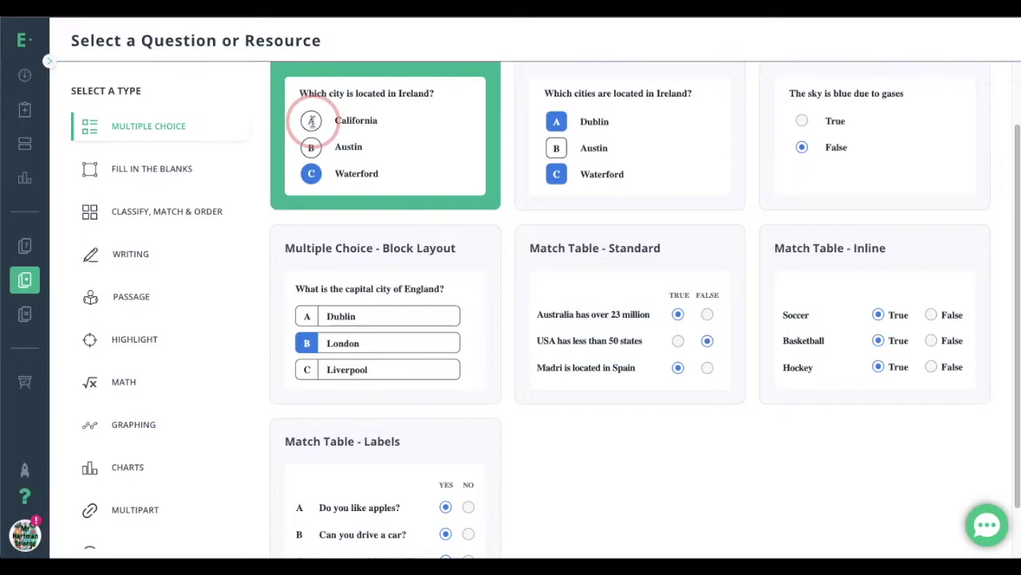
click(311, 121)
click(338, 163)
text(What plates come together?)
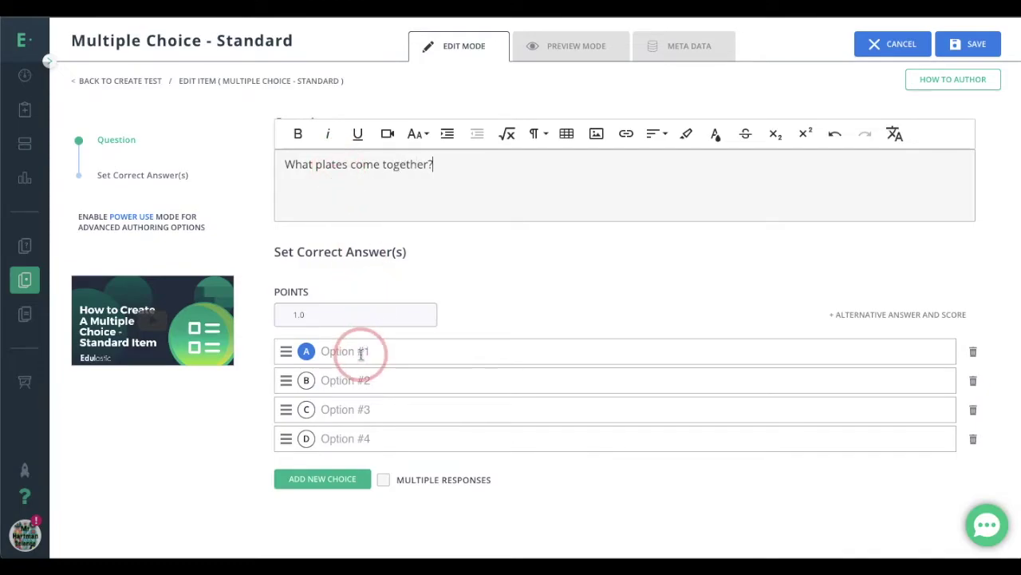
Fill the four answer choices: Convergent, Divergent, Transform and None.
click(361, 354)
text(Convergent)
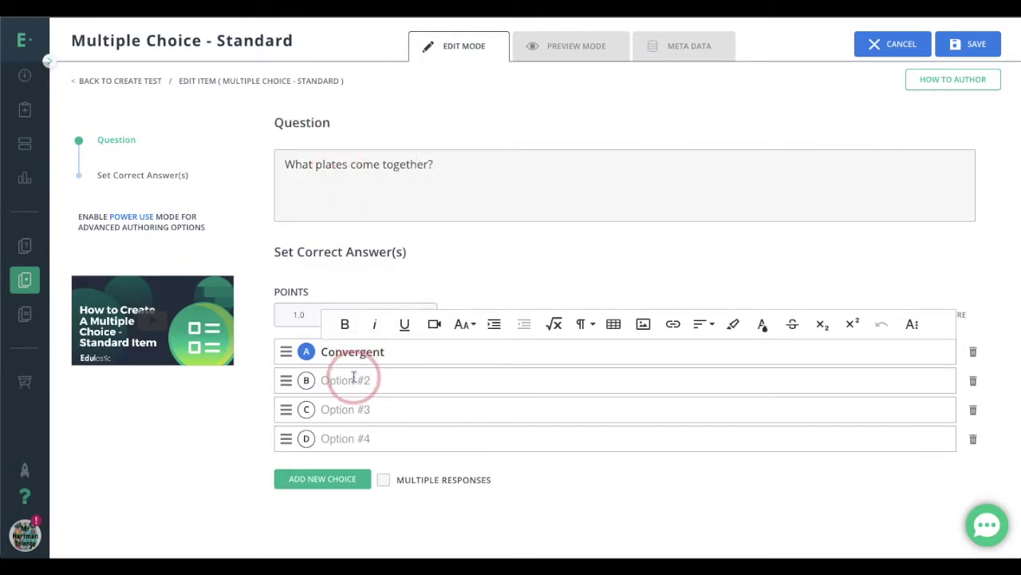
click(354, 380)
text(Divergent)
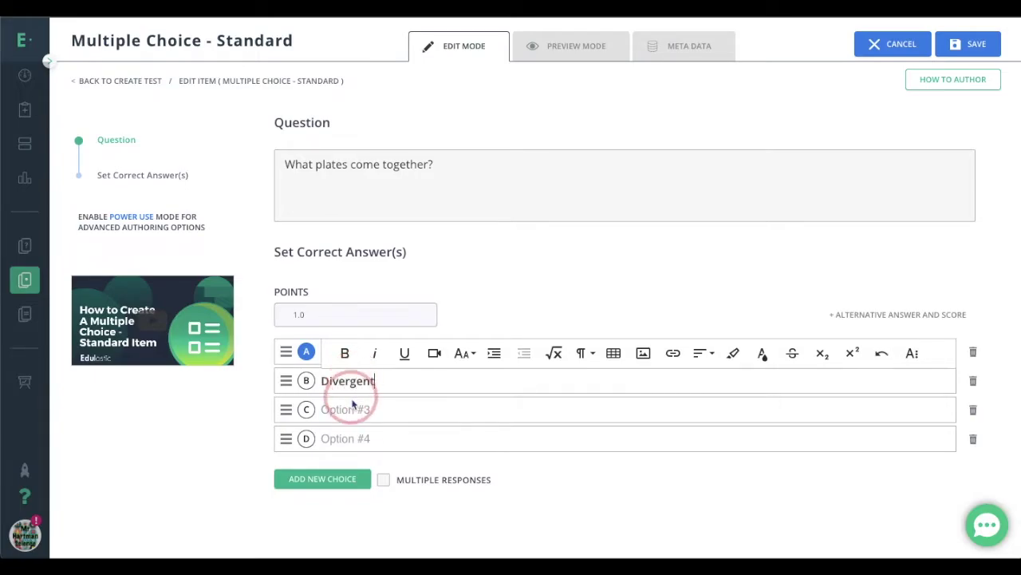
click(348, 408)
text(Transform)
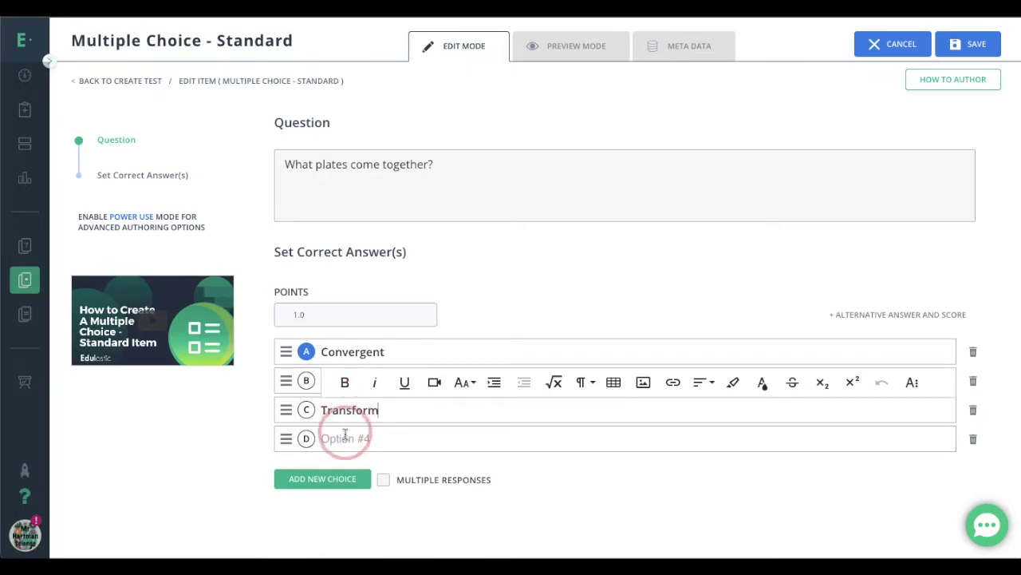
click(344, 438)
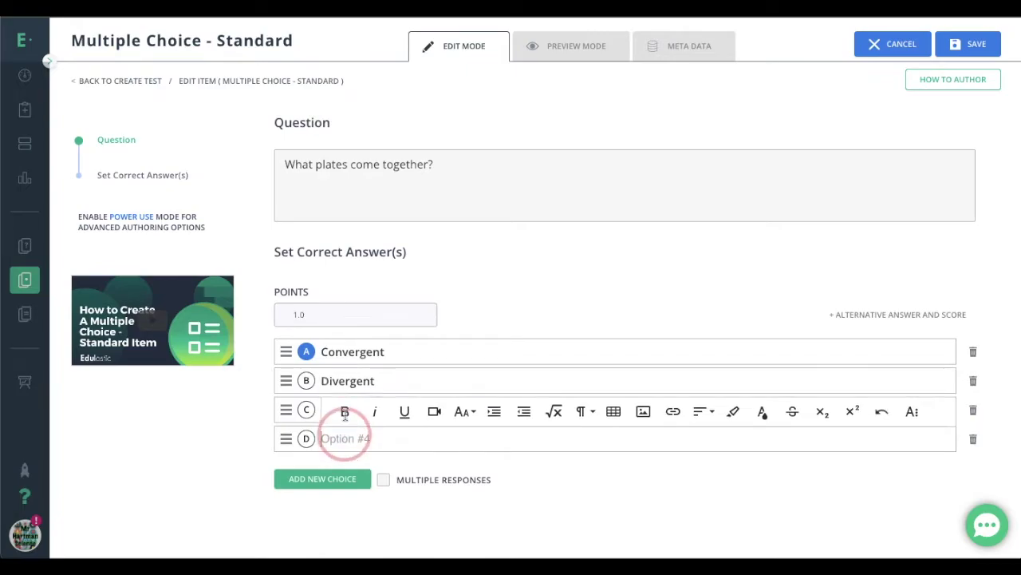
click(369, 438)
text(e)
click(579, 251)
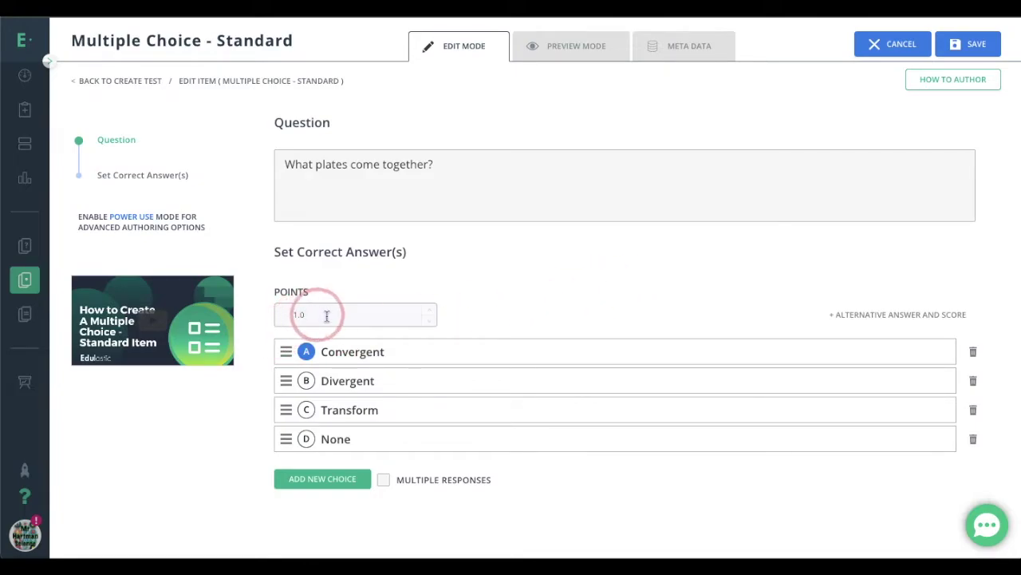
Complete the question text 'What plates come together?'.
click(342, 193)
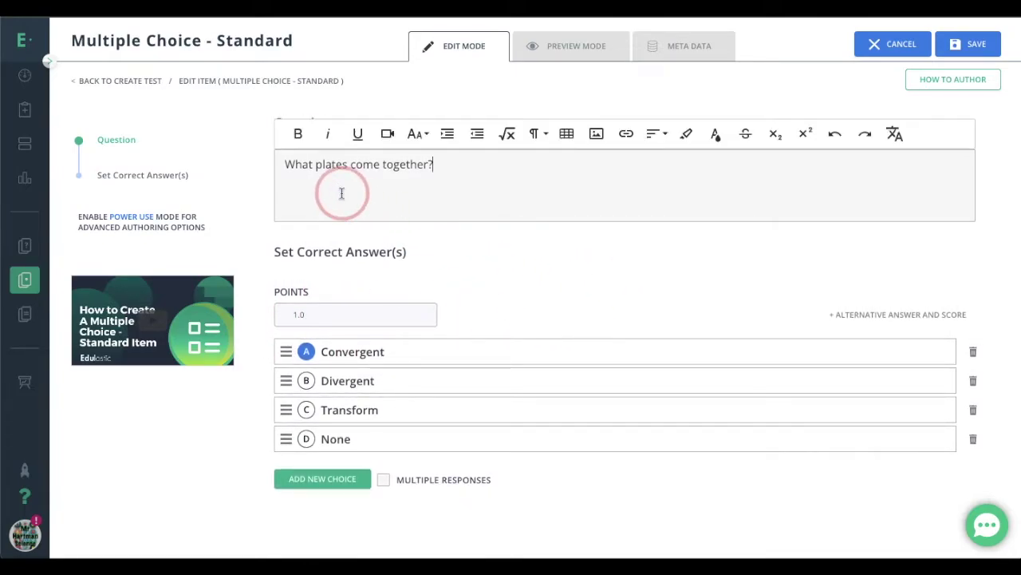
click(422, 184)
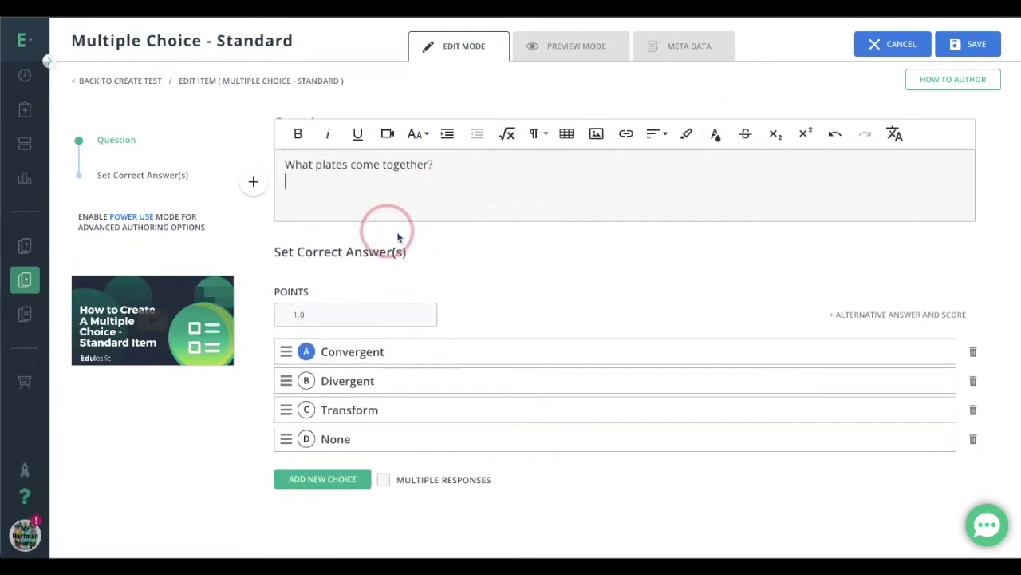
click(496, 263)
Preview the question and reveal Convergent as the correct answer.
click(588, 48)
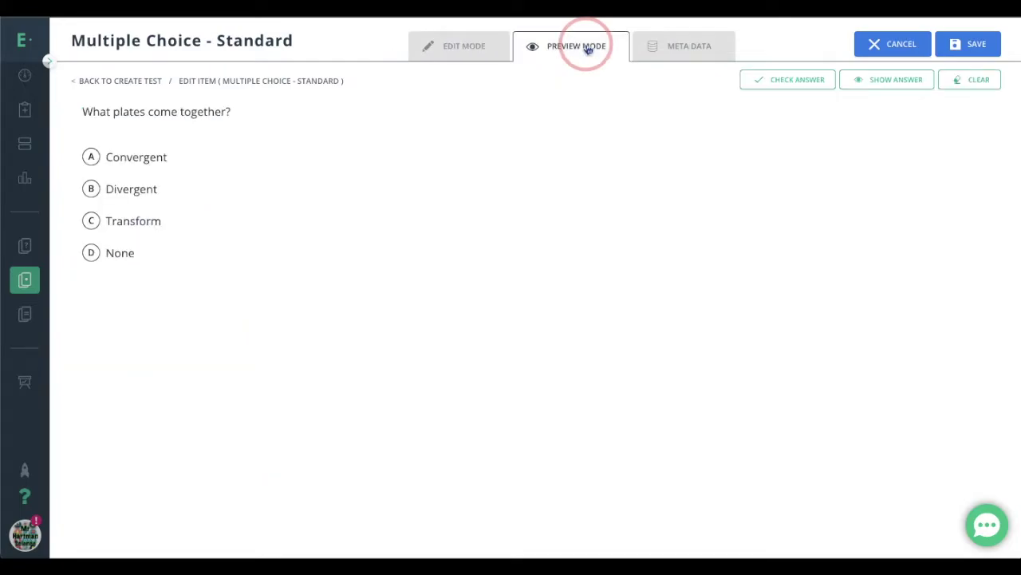
click(152, 140)
click(230, 316)
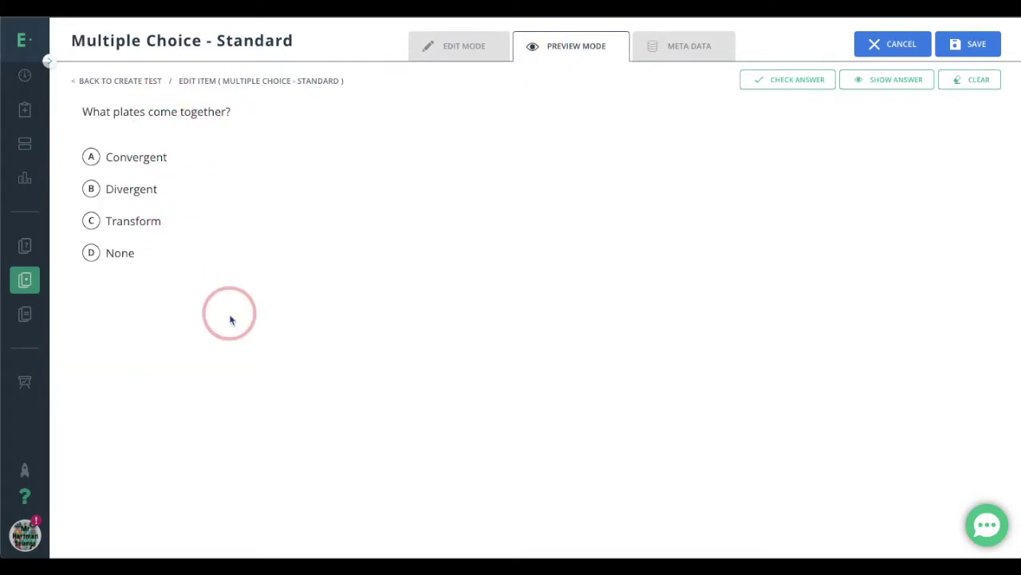
click(901, 85)
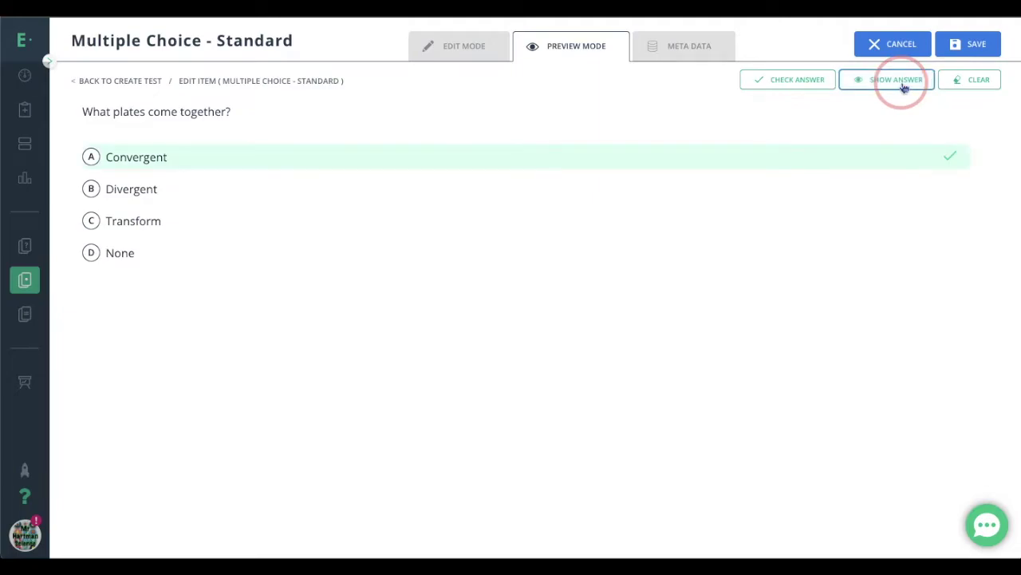
click(695, 53)
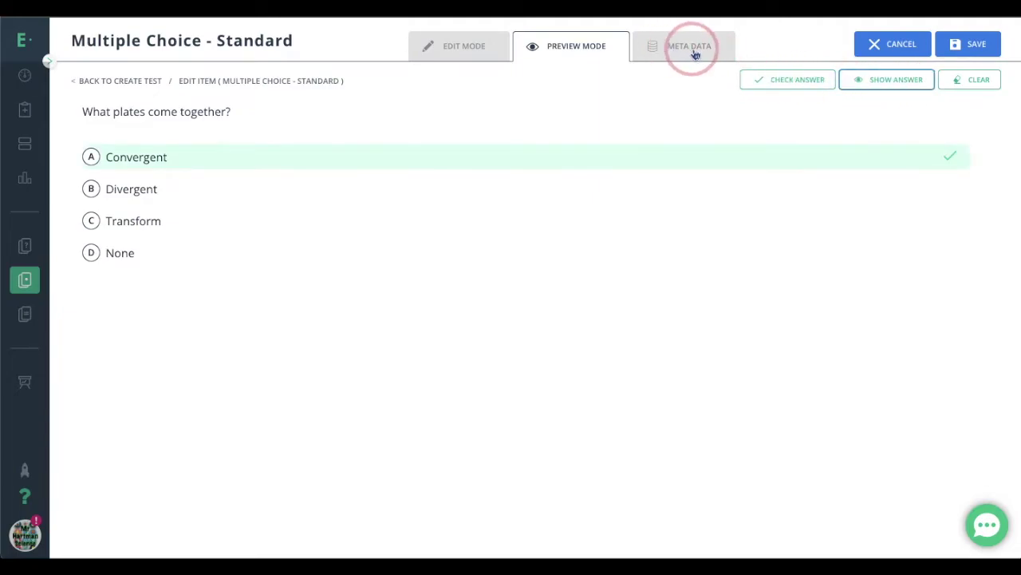
Tag the question with standard O.S.8.ESS.1 and save it.
click(583, 147)
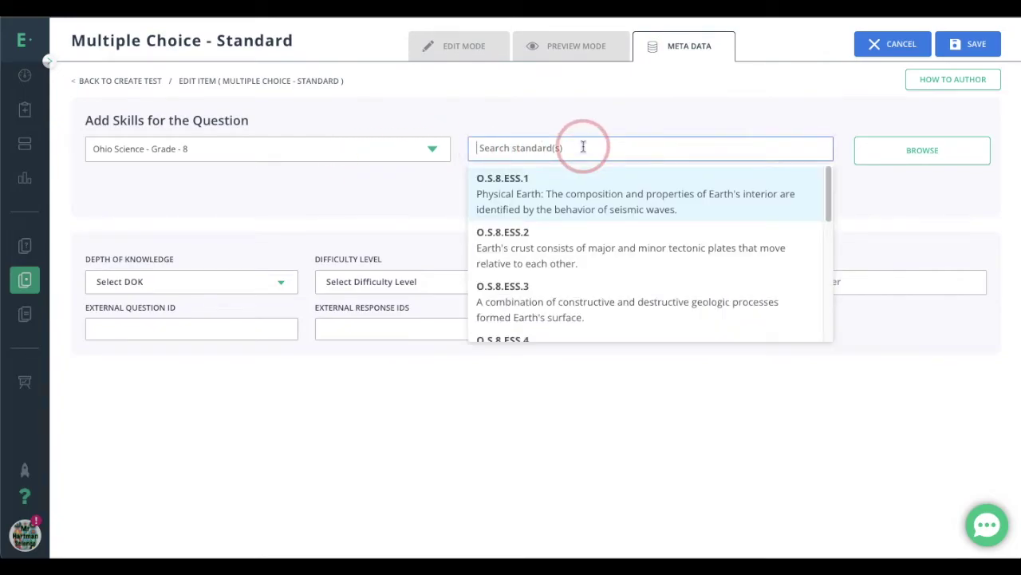
click(575, 195)
click(397, 206)
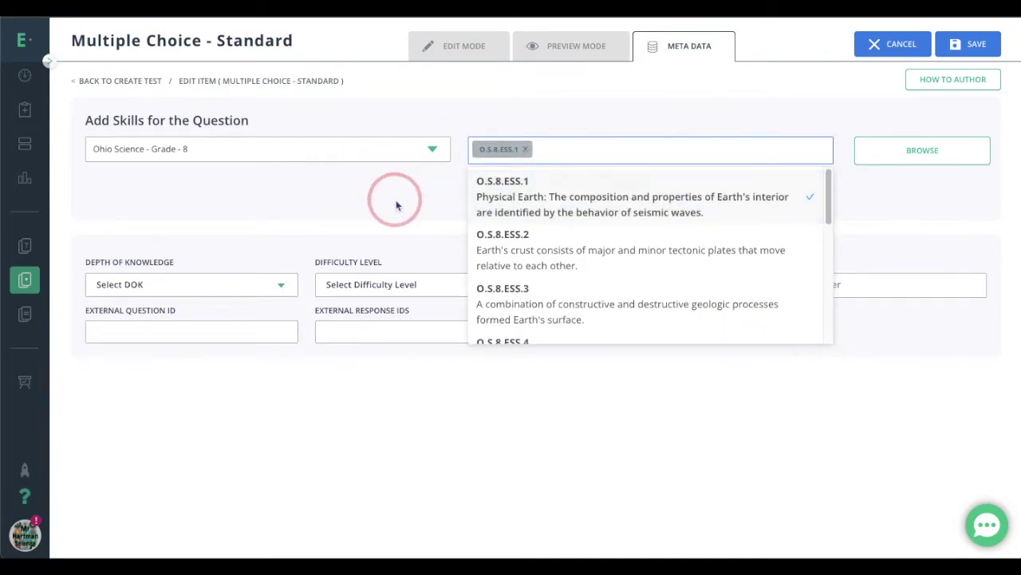
click(519, 158)
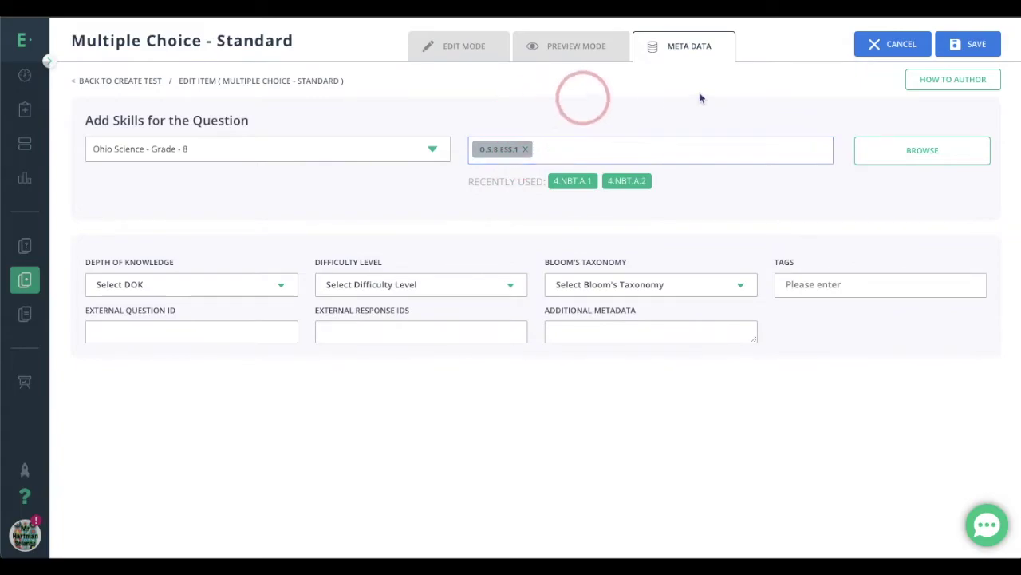
click(974, 44)
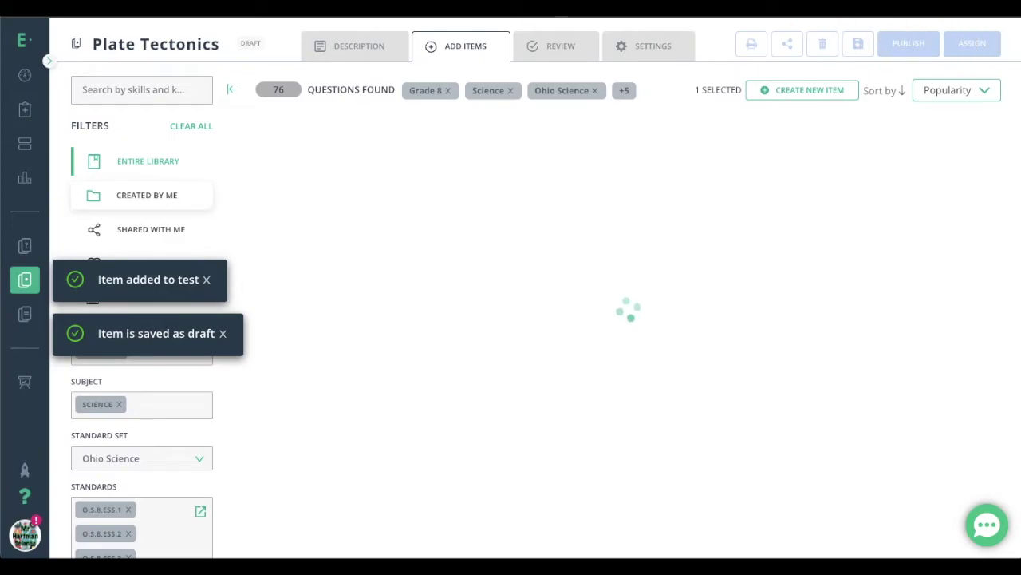
Dismiss the save notifications, check Description, and return to the entire item library.
click(202, 257)
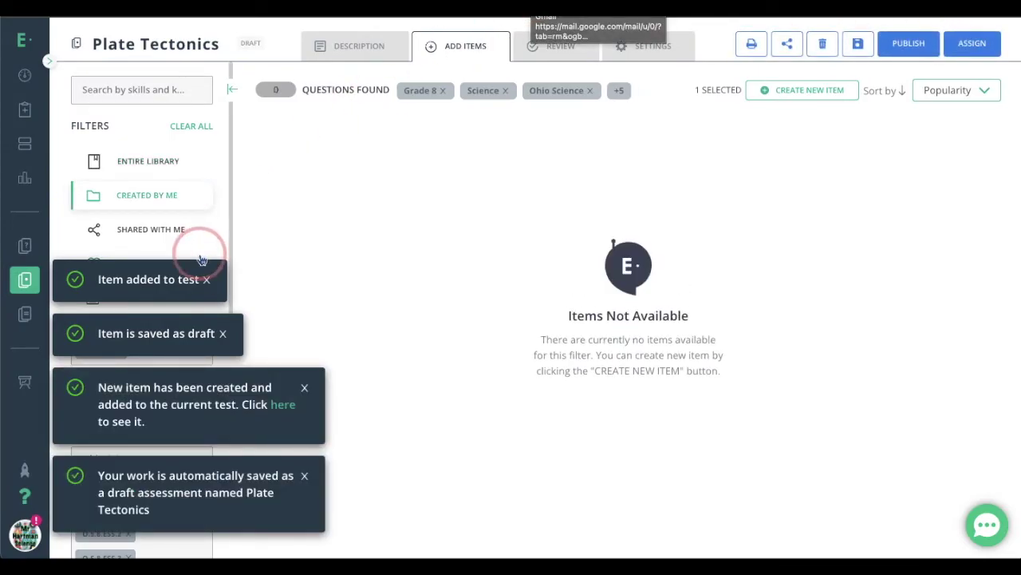
click(206, 279)
click(222, 333)
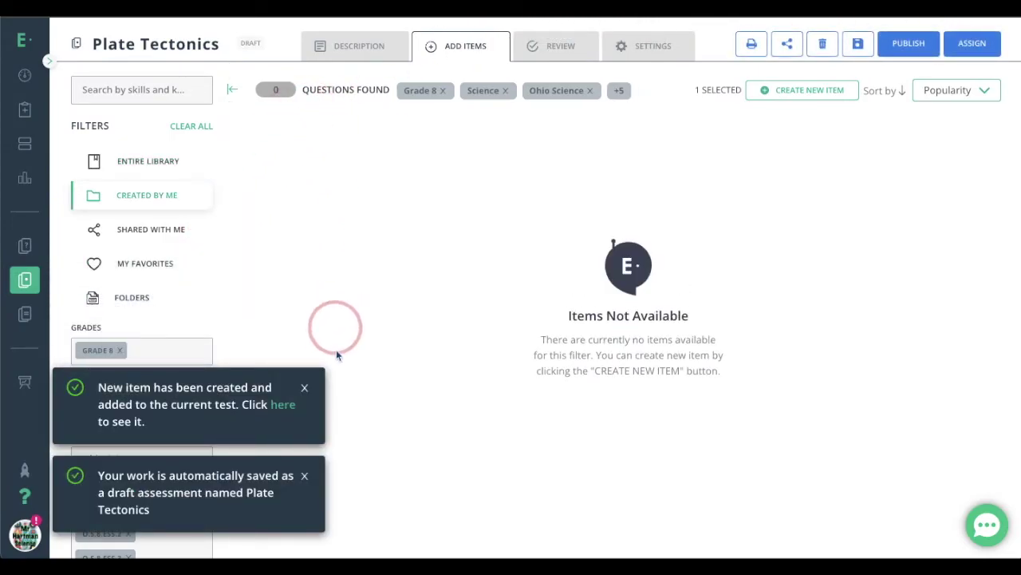
click(304, 388)
click(366, 49)
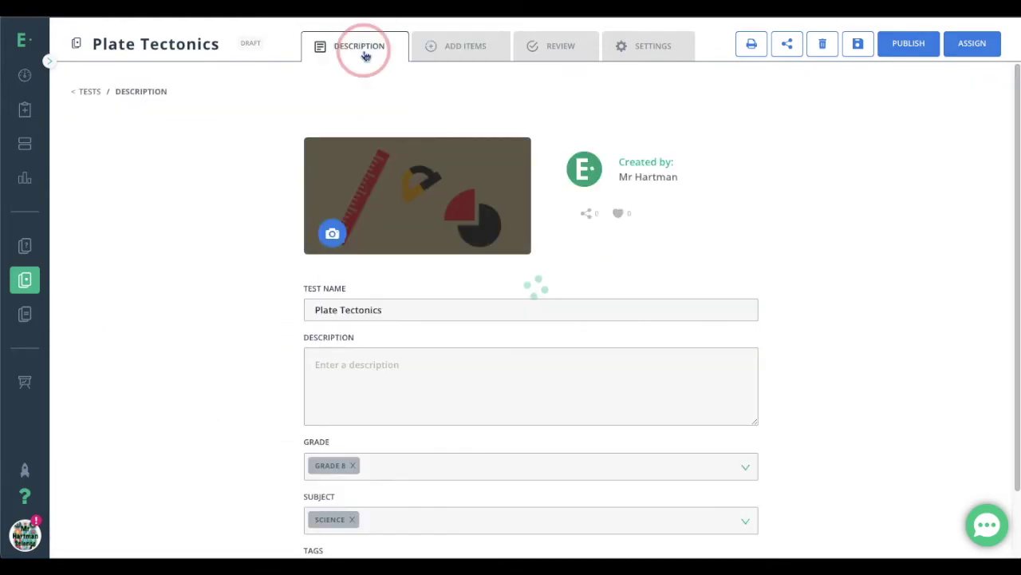
click(451, 48)
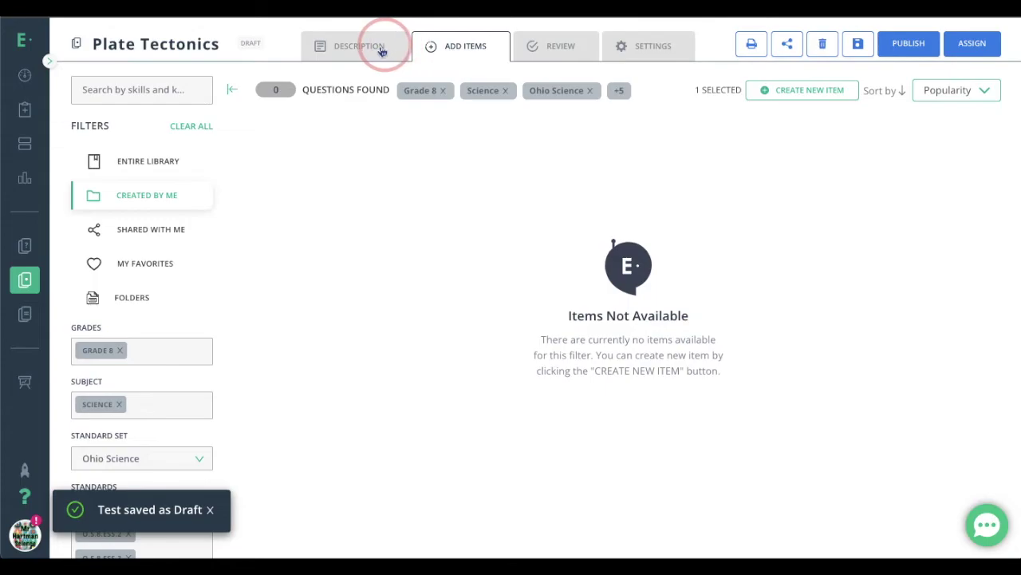
click(144, 161)
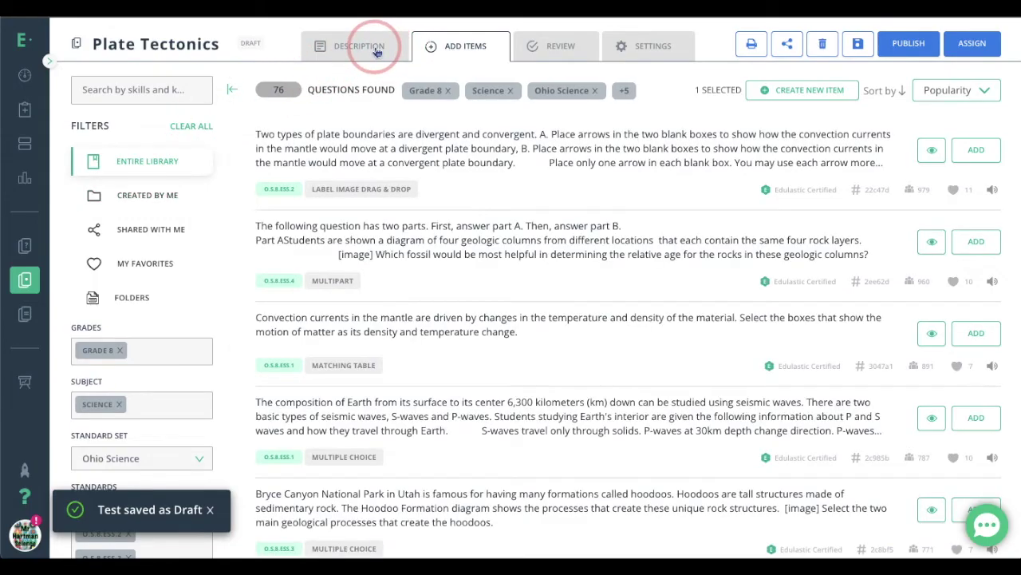
click(549, 41)
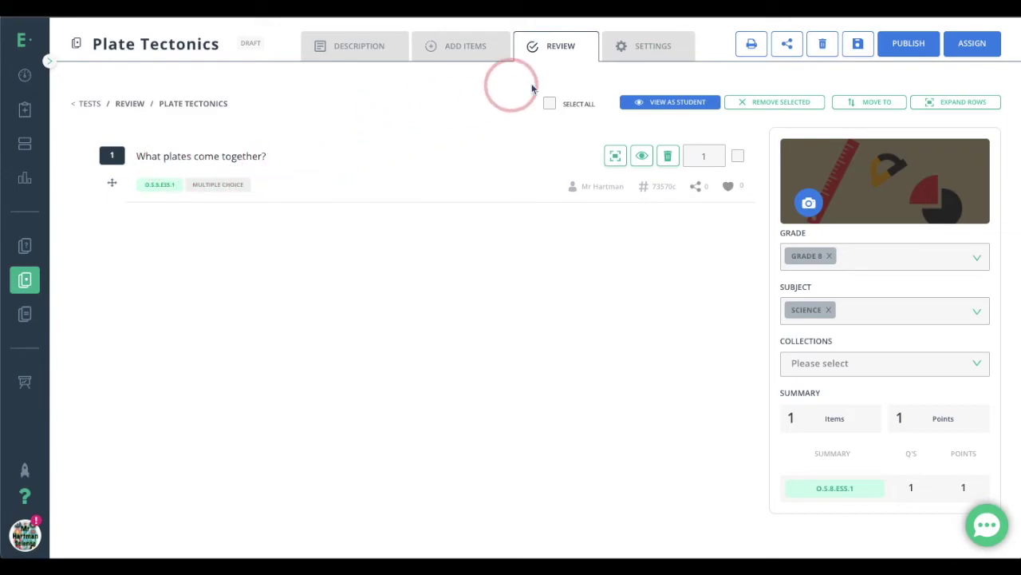
Check the test's Settings, then confirm the review lists one 1-point question.
click(642, 55)
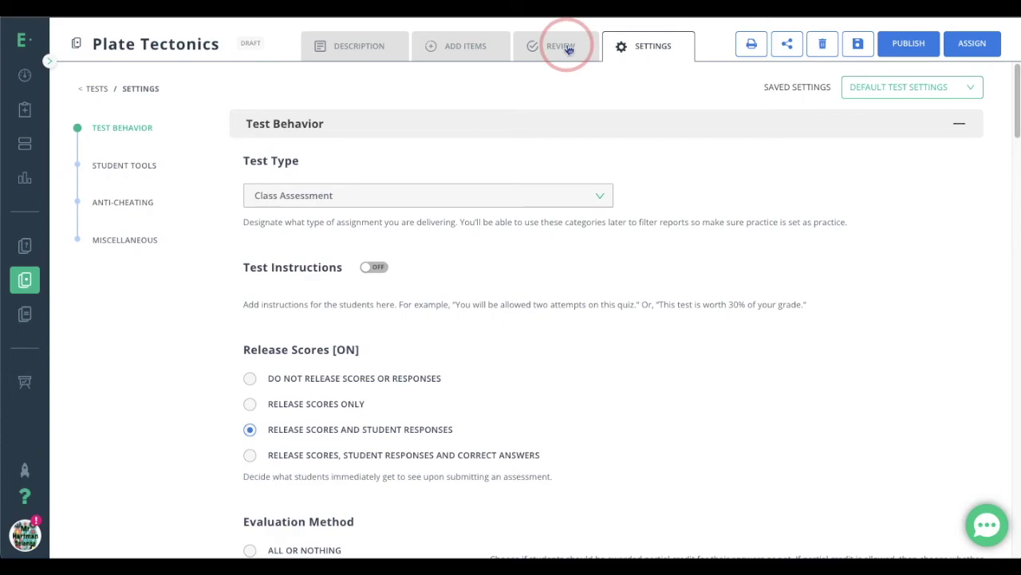
click(569, 49)
click(496, 156)
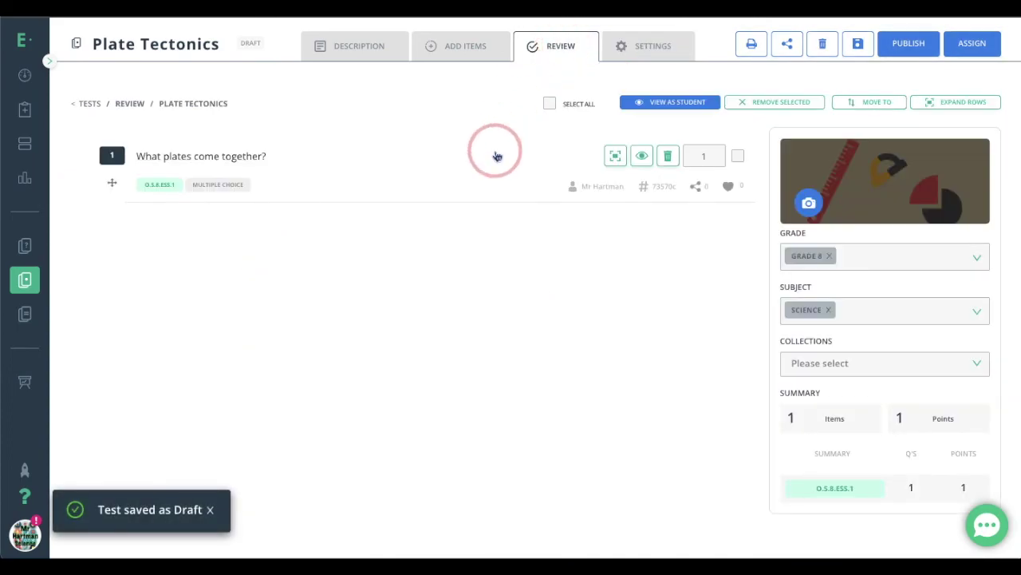